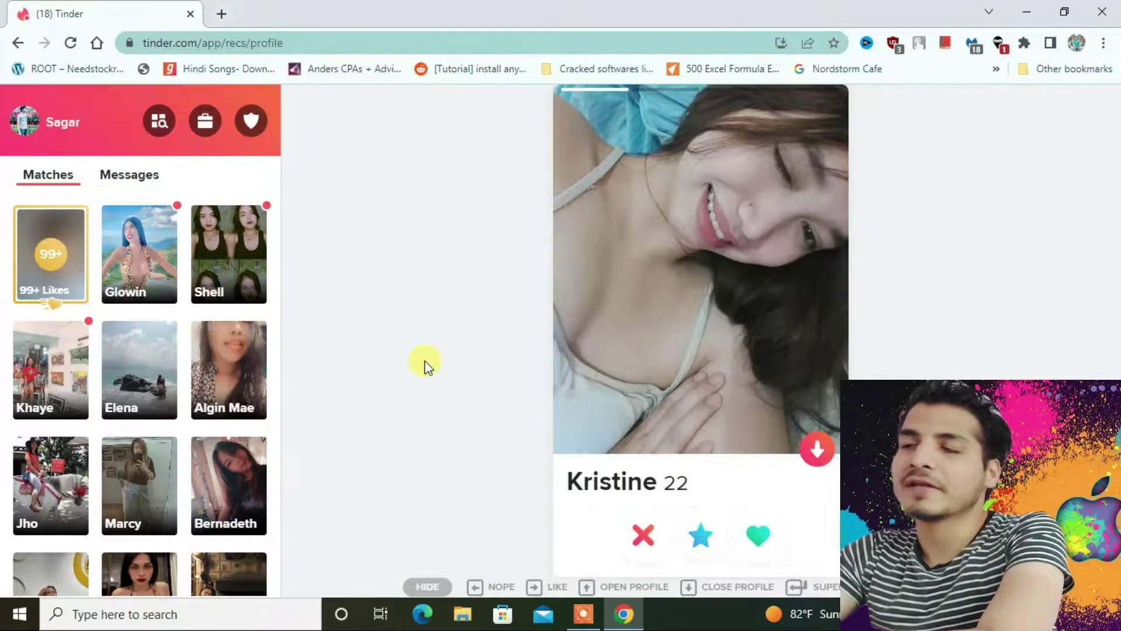
- Like the current Tinder profile, then open the next profile's full details
left_click(775, 331)
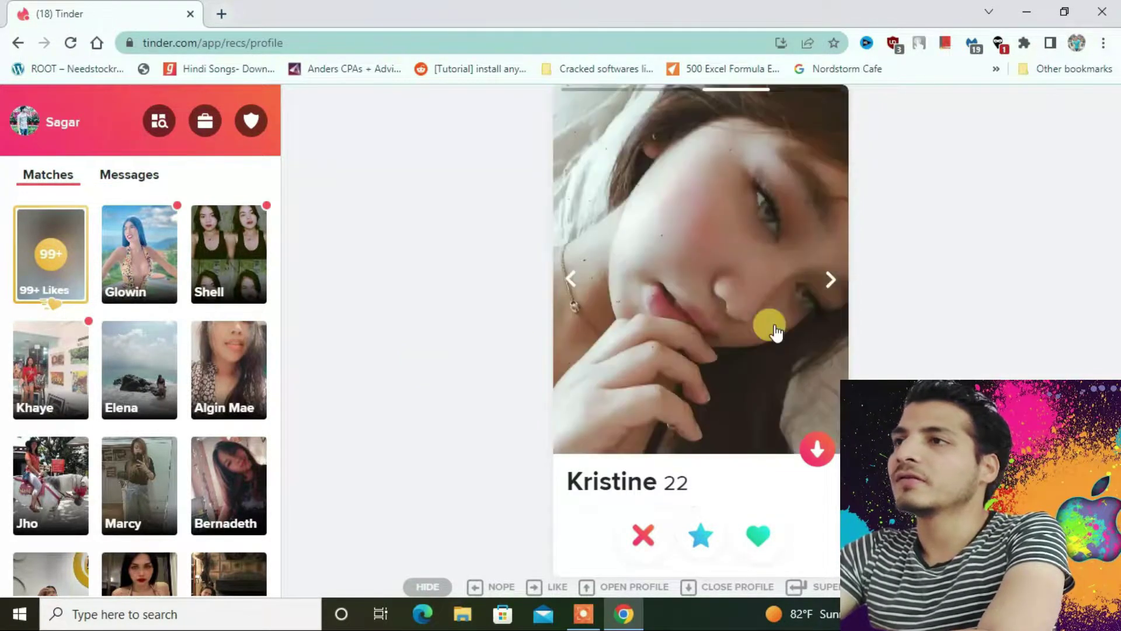
left_click(750, 552)
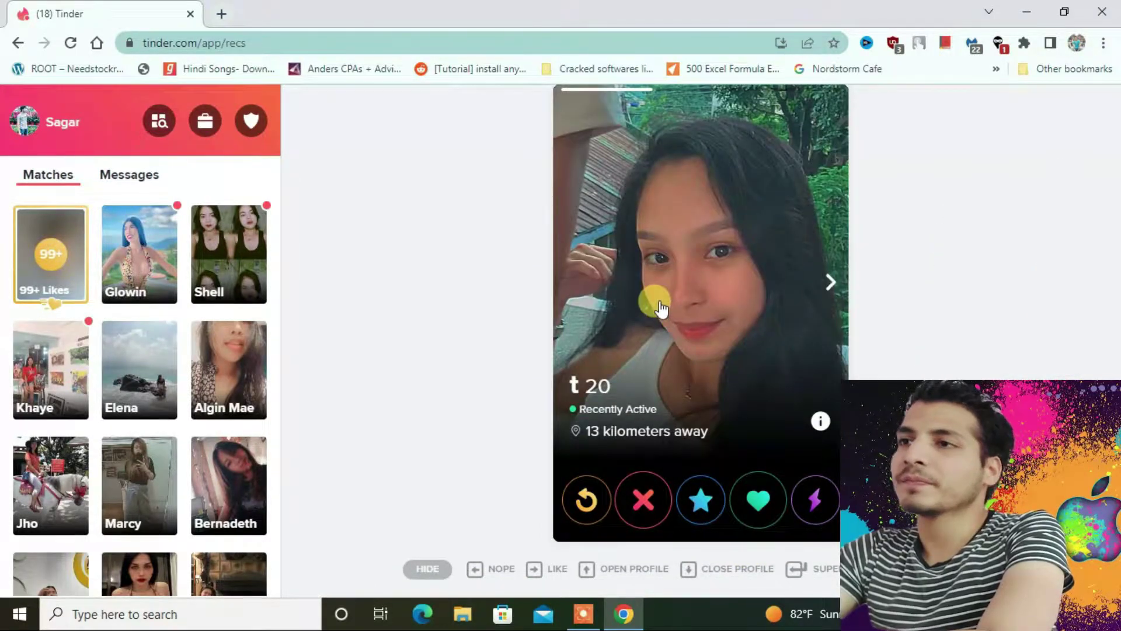
left_click(660, 306)
left_click(820, 420)
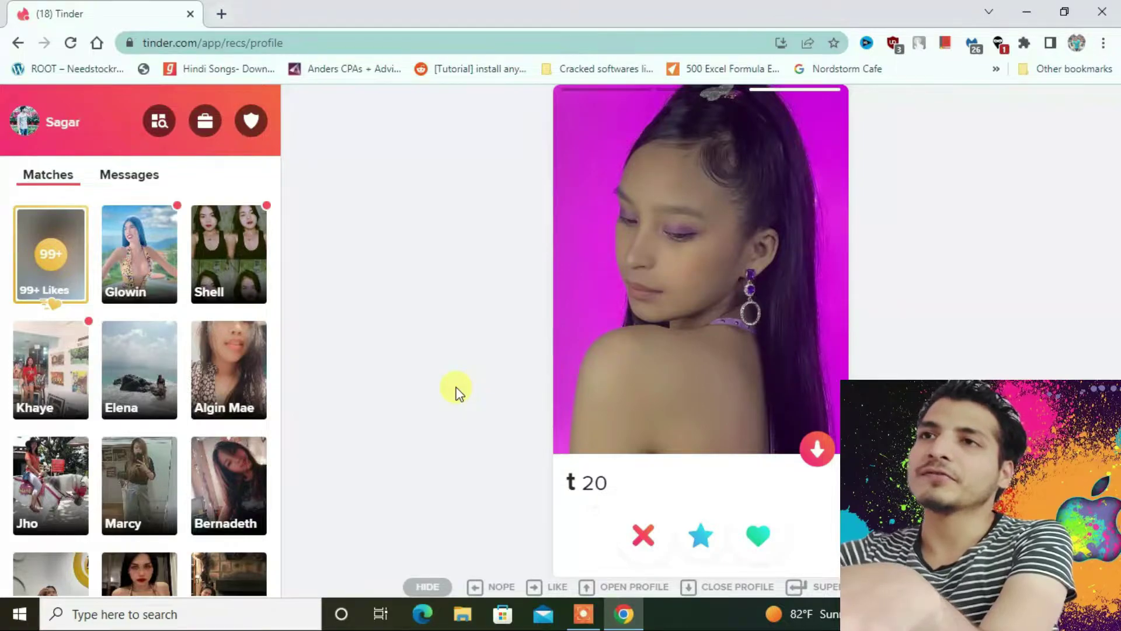
- In a new tab, search Google for 'chrome web store' and open the Chrome Web Store
key("ctrl+t")
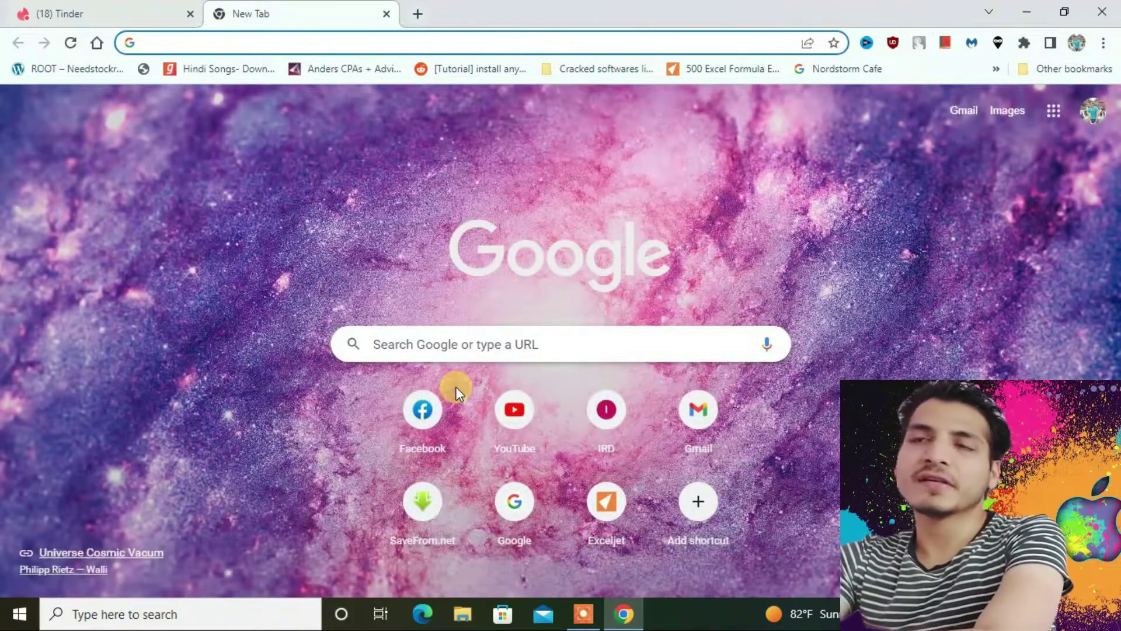
type("chrom")
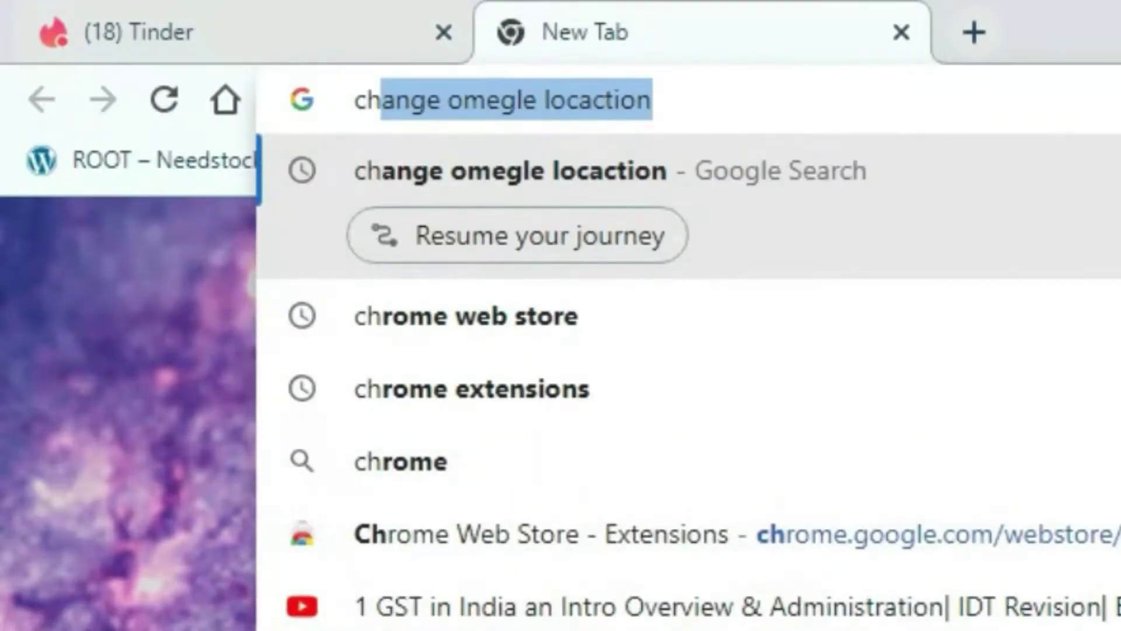
type("e")
key("Return")
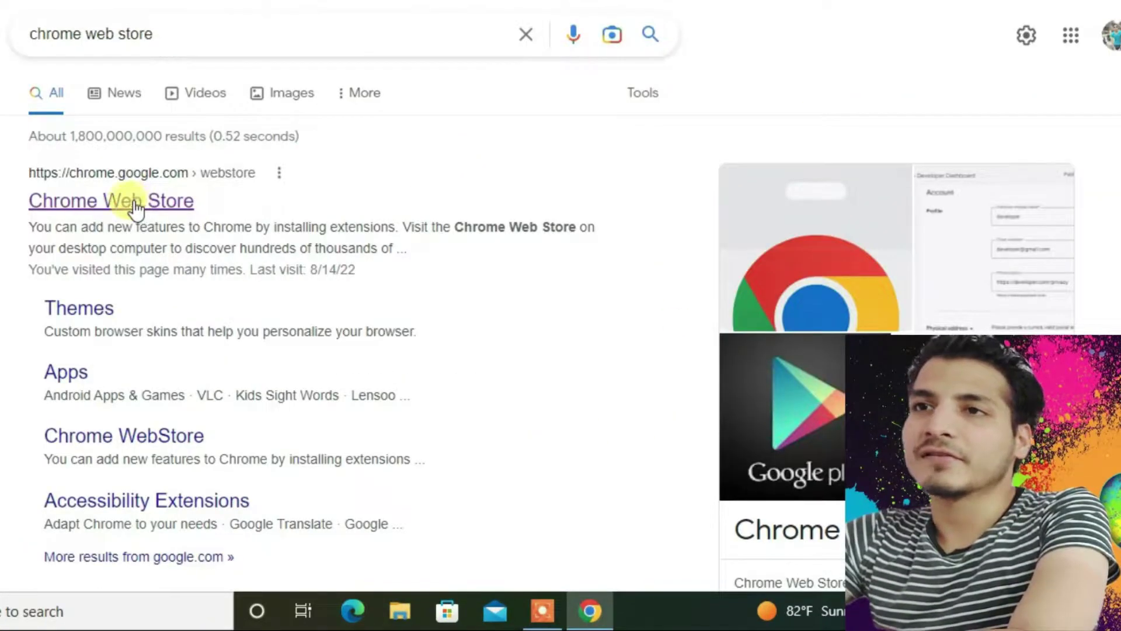
left_click(70, 205)
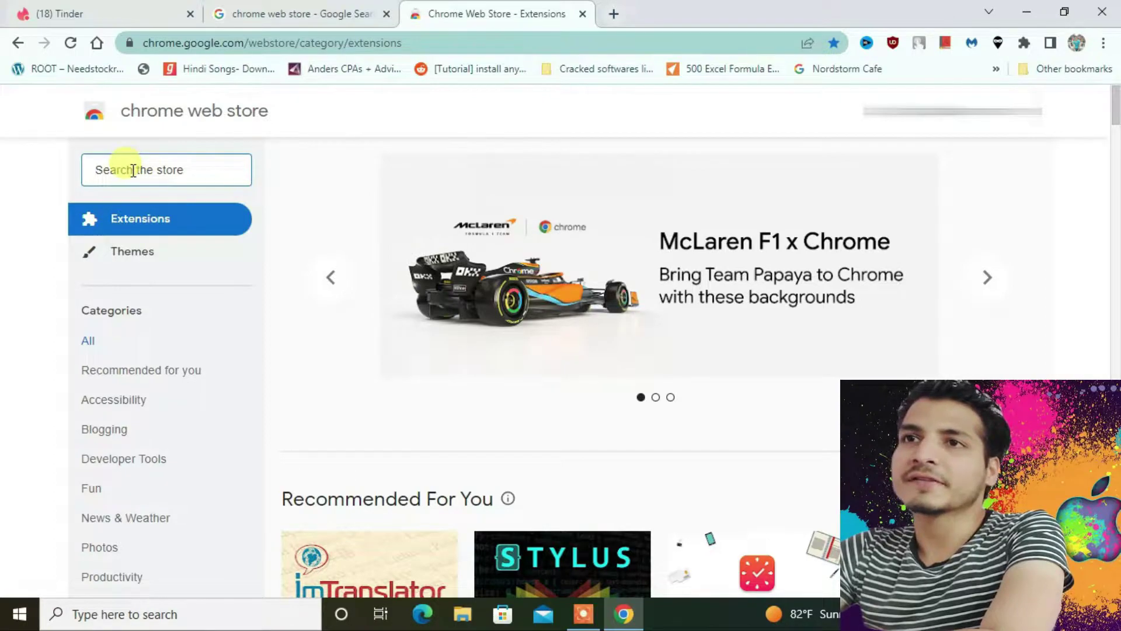
- Search the store for 'location guard' and open the Location Guard listing
type("loc")
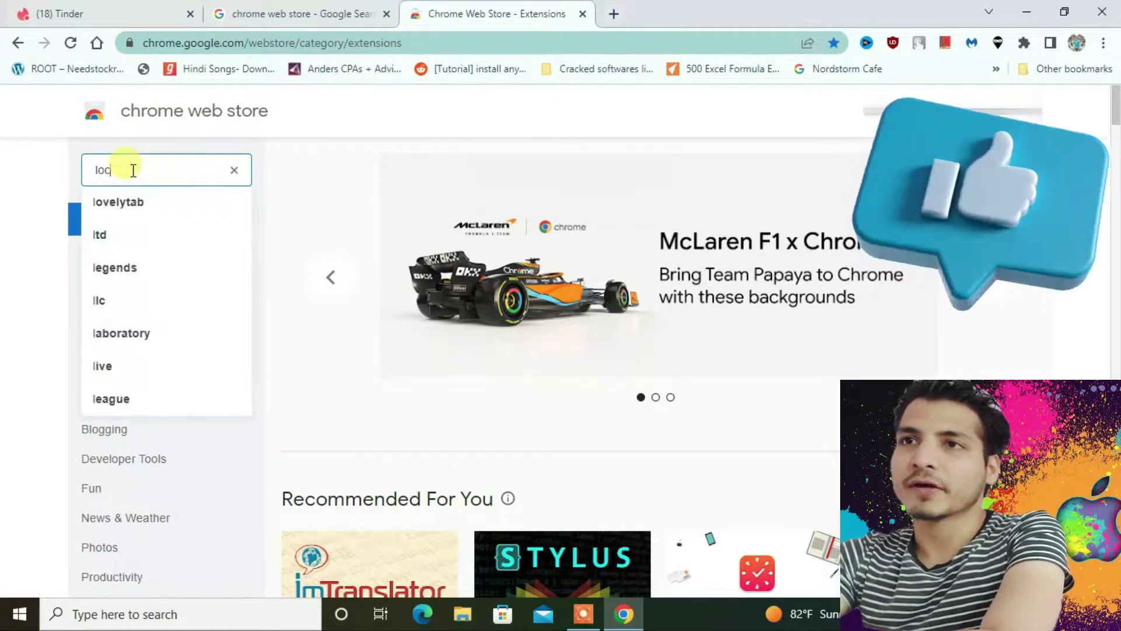
type("ation guard")
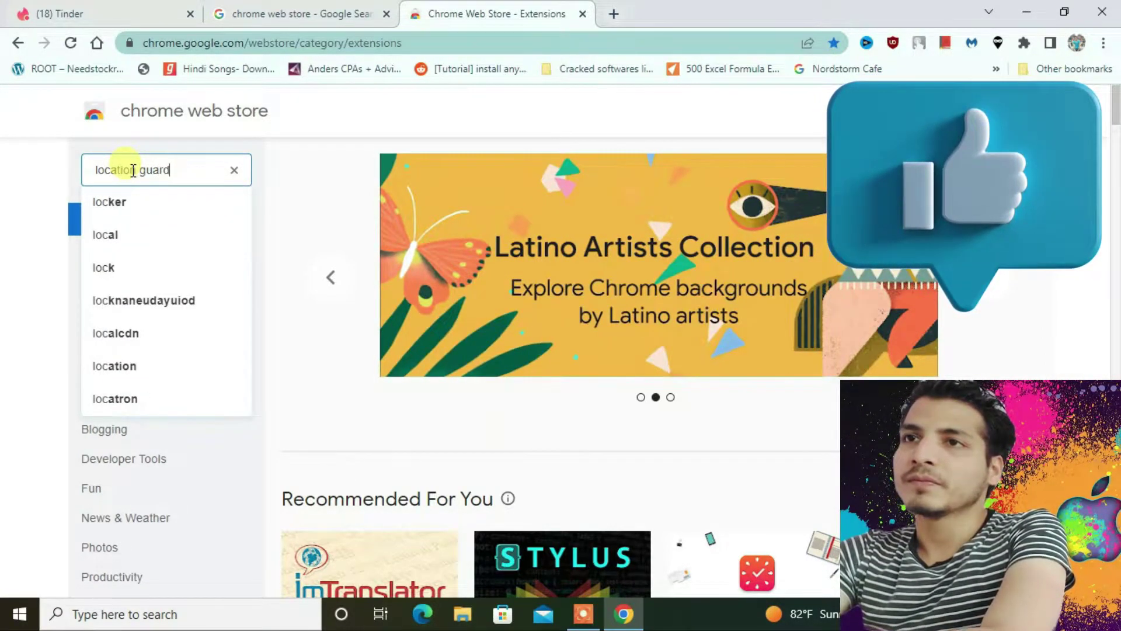
key("Return")
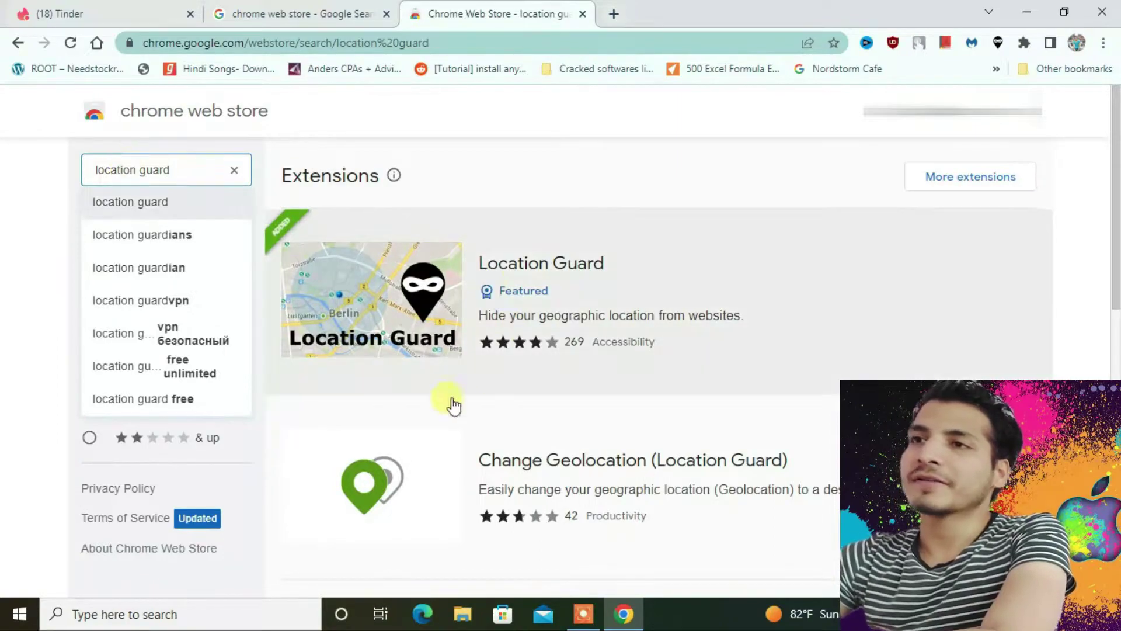
left_click(541, 266)
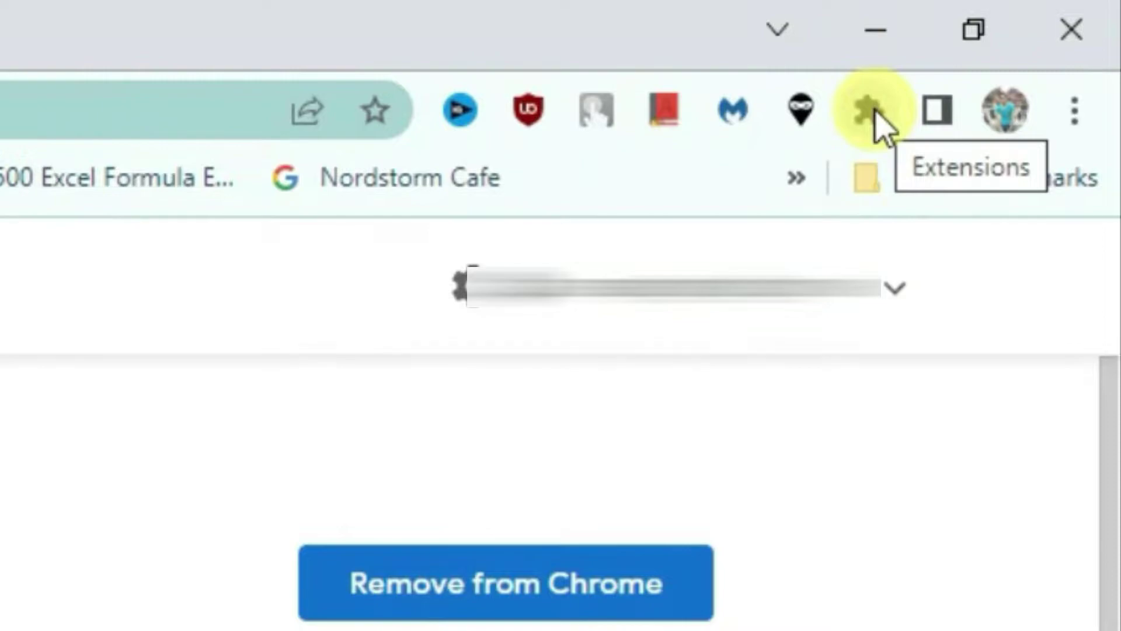
- Pin Location Guard from the Extensions list, then close the list
left_click(870, 112)
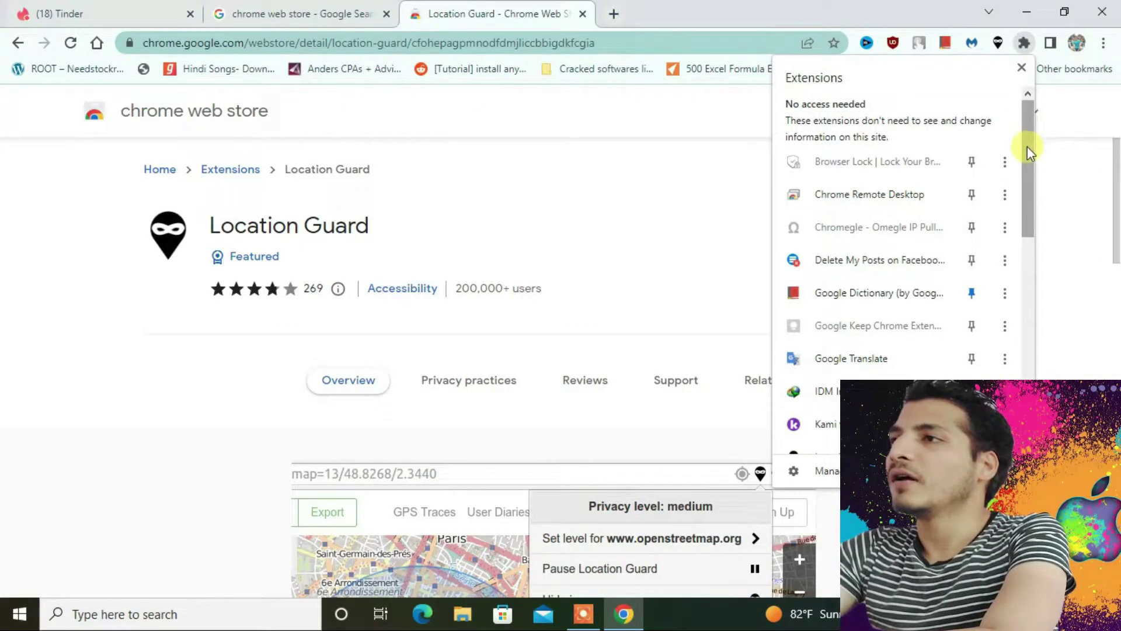
left_click_drag(1028, 156, 1035, 251)
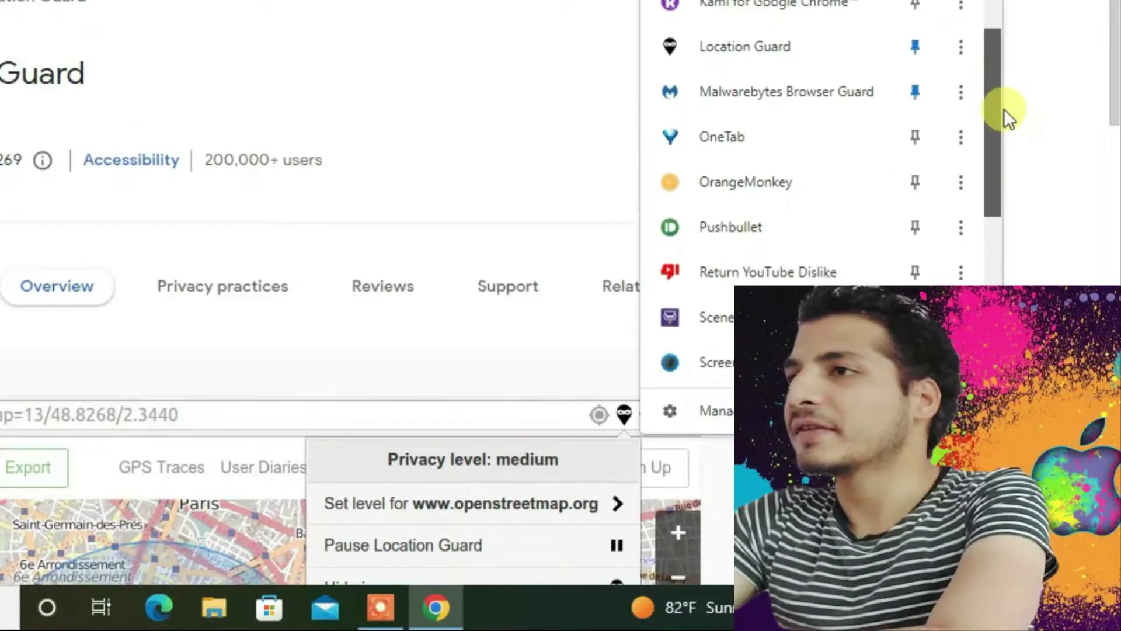
left_click_drag(1004, 108, 976, 94)
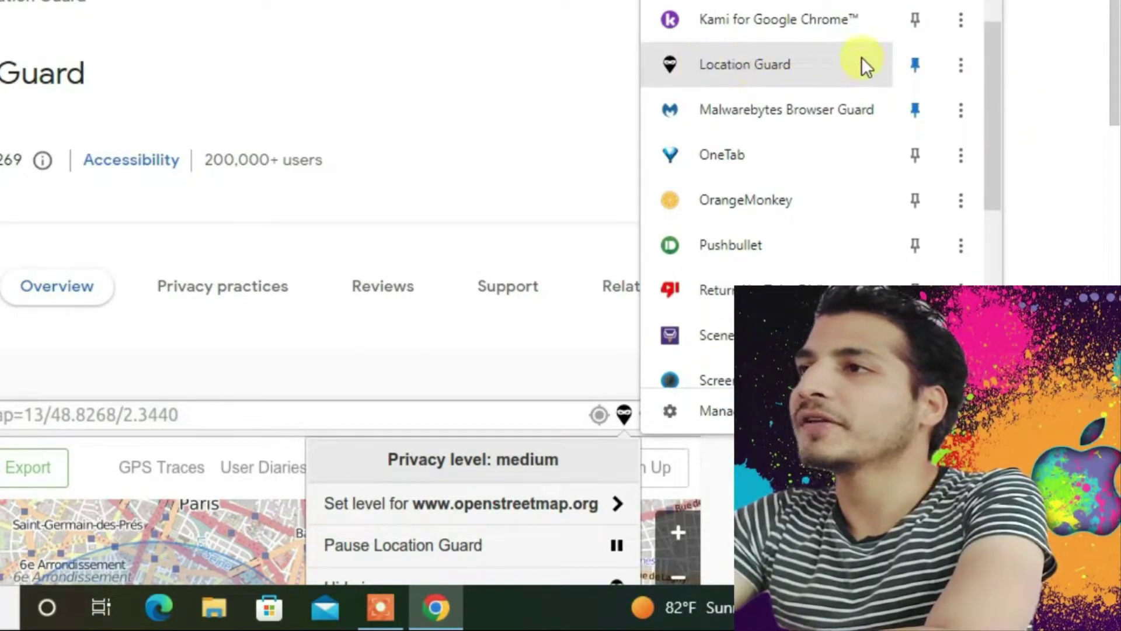
left_click(915, 64)
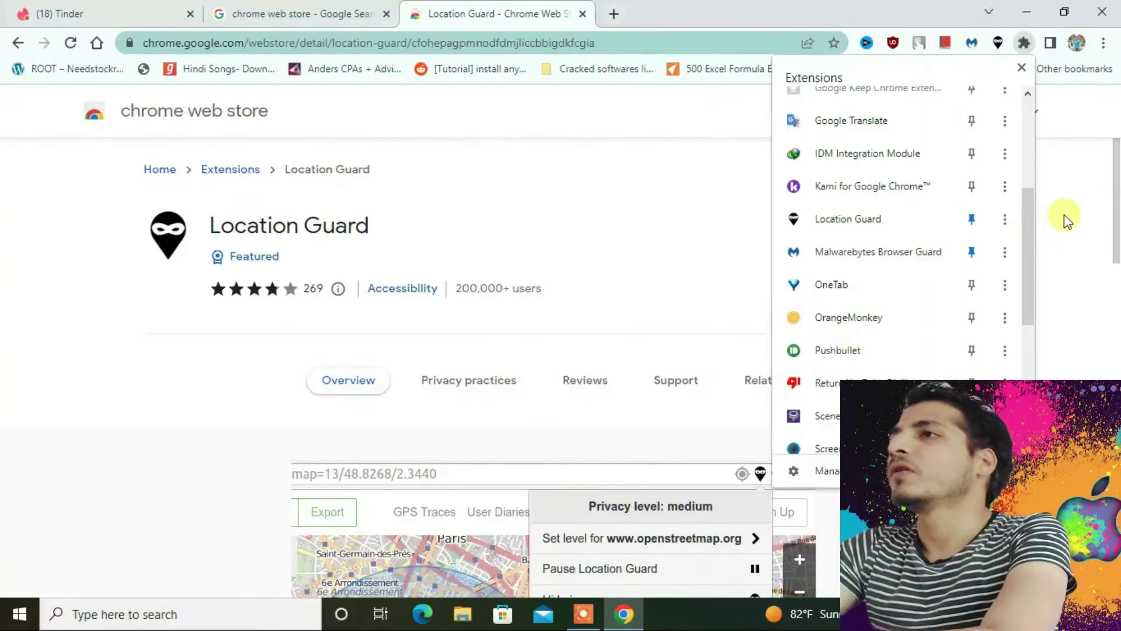
left_click(1052, 64)
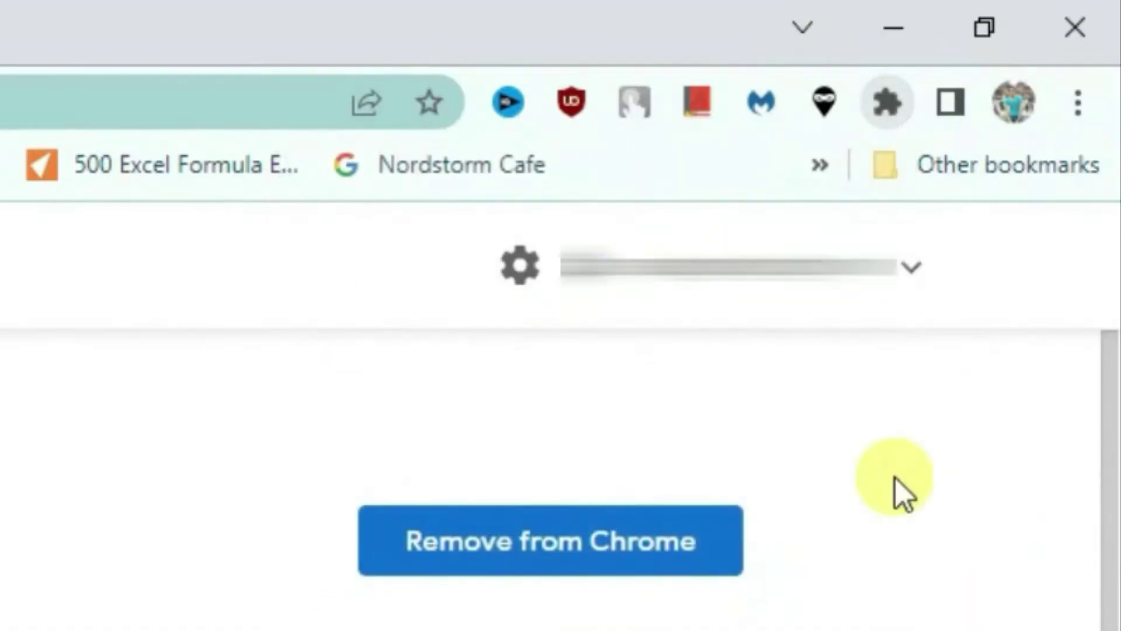
- In Location Guard options, set Default level to 'Use fixed location', then go to Privacy Levels
left_click(825, 102)
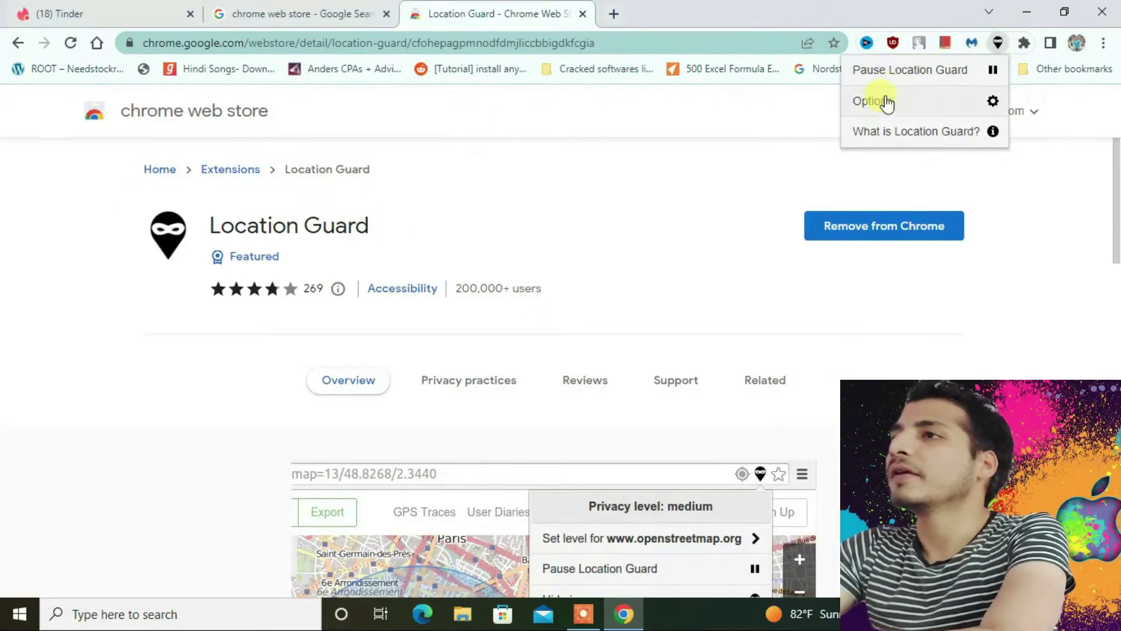
left_click(887, 102)
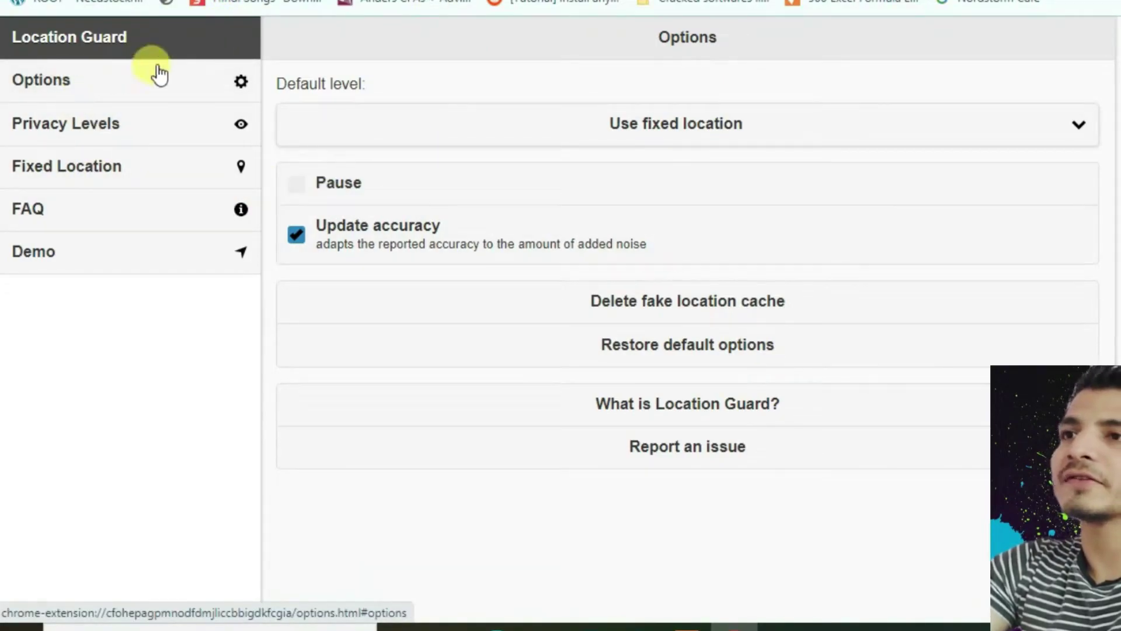
left_click(1070, 131)
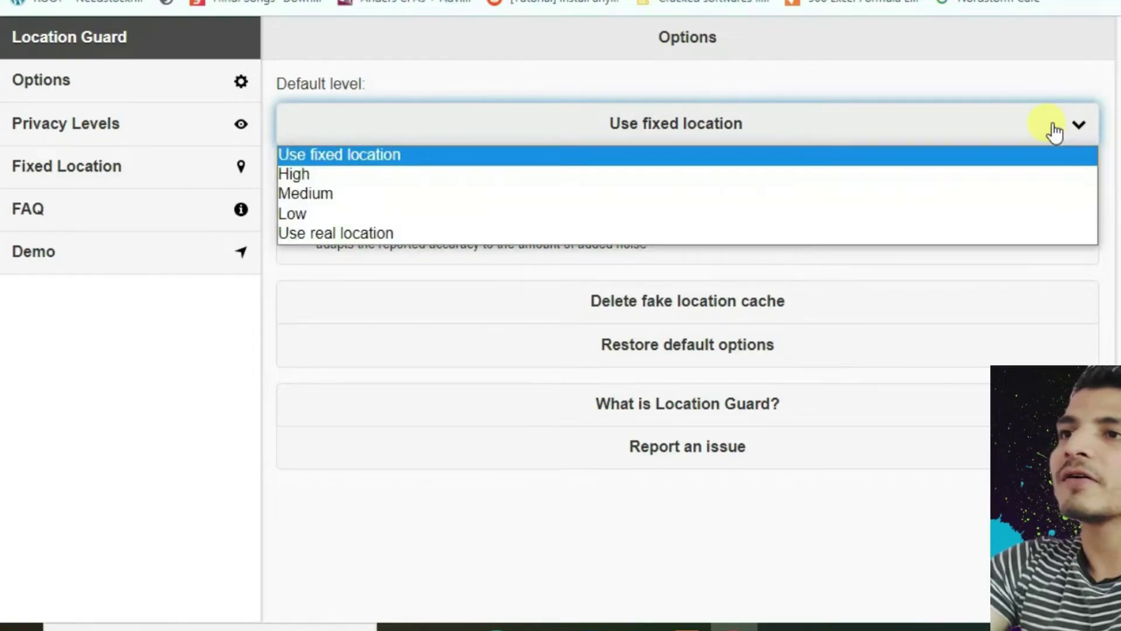
left_click(575, 153)
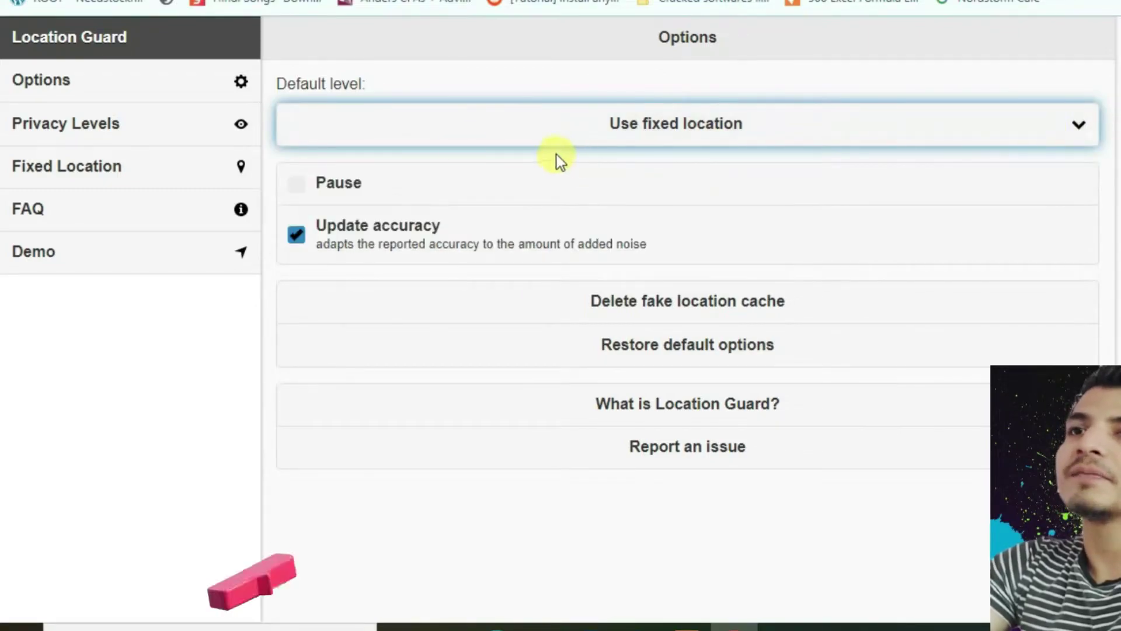
left_click(108, 134)
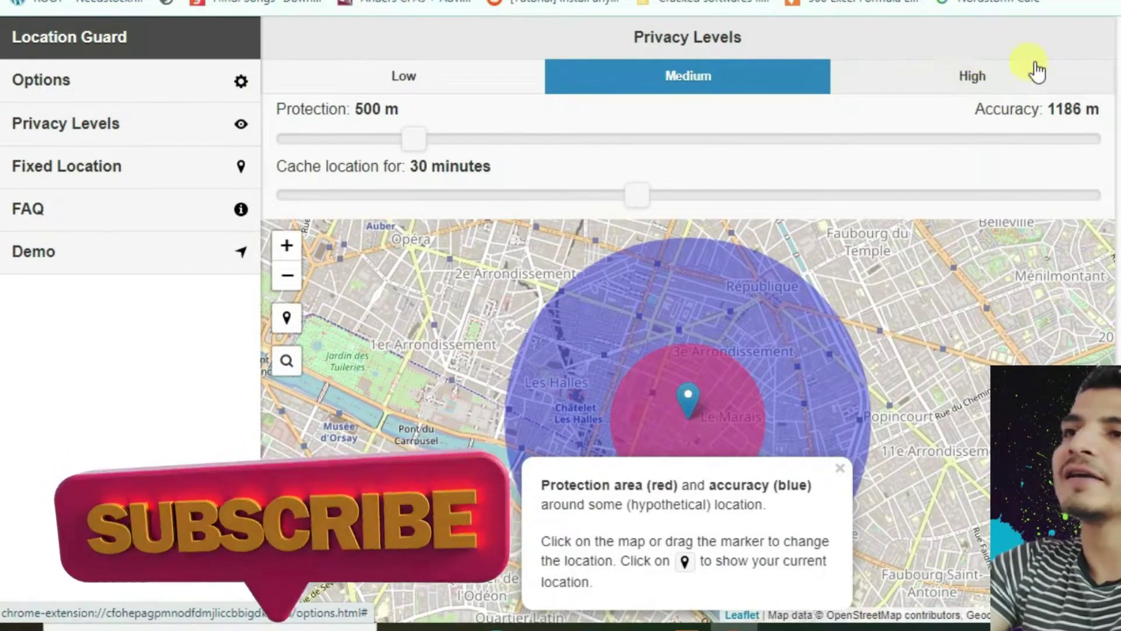
- View the High level (2000 m protection, 4-hour cache), then open the Fixed Location map
left_click(953, 76)
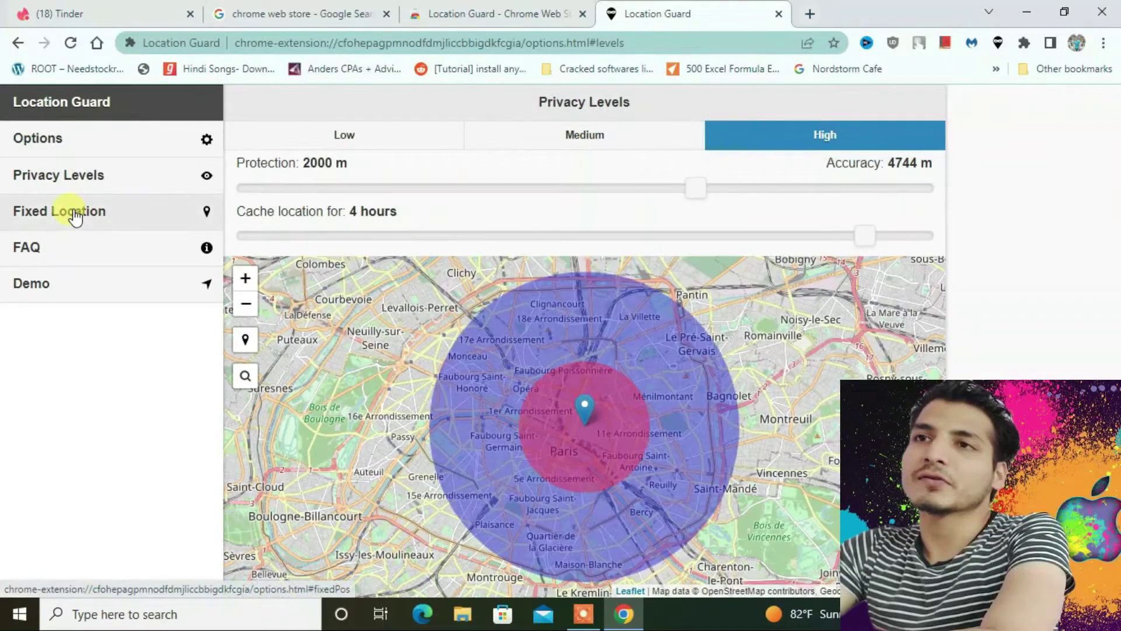
left_click(89, 154)
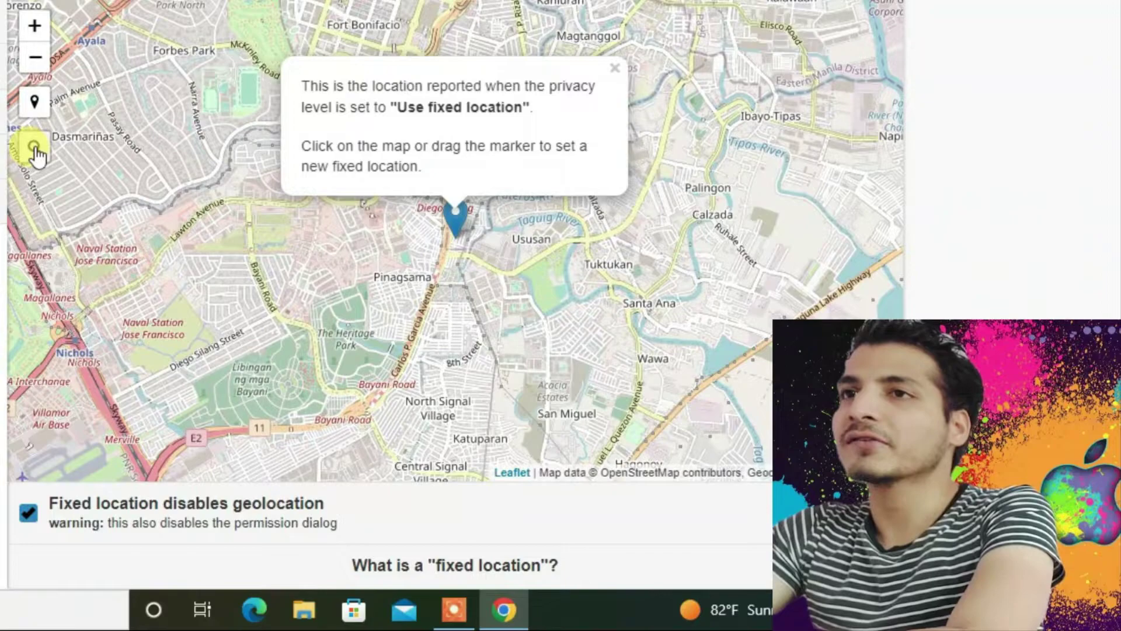
- Zoom the fixed-location map out from the Philippines to Southeast Asia and dismiss the explanation popup
left_click(35, 61)
left_click(35, 61)
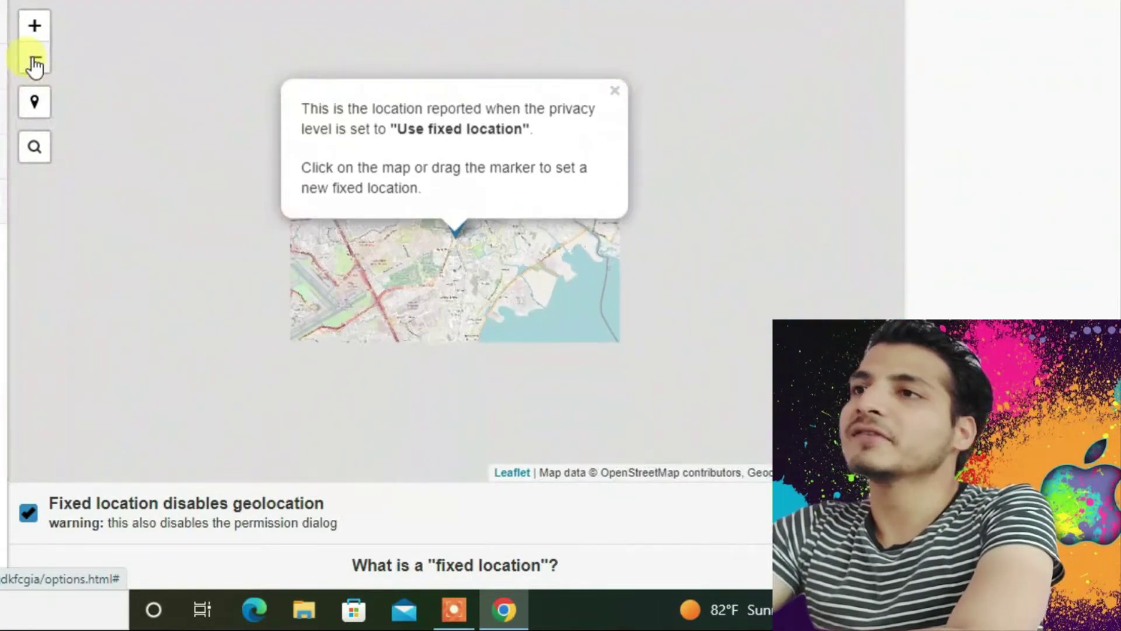
left_click(34, 60)
left_click(34, 62)
left_click(34, 62)
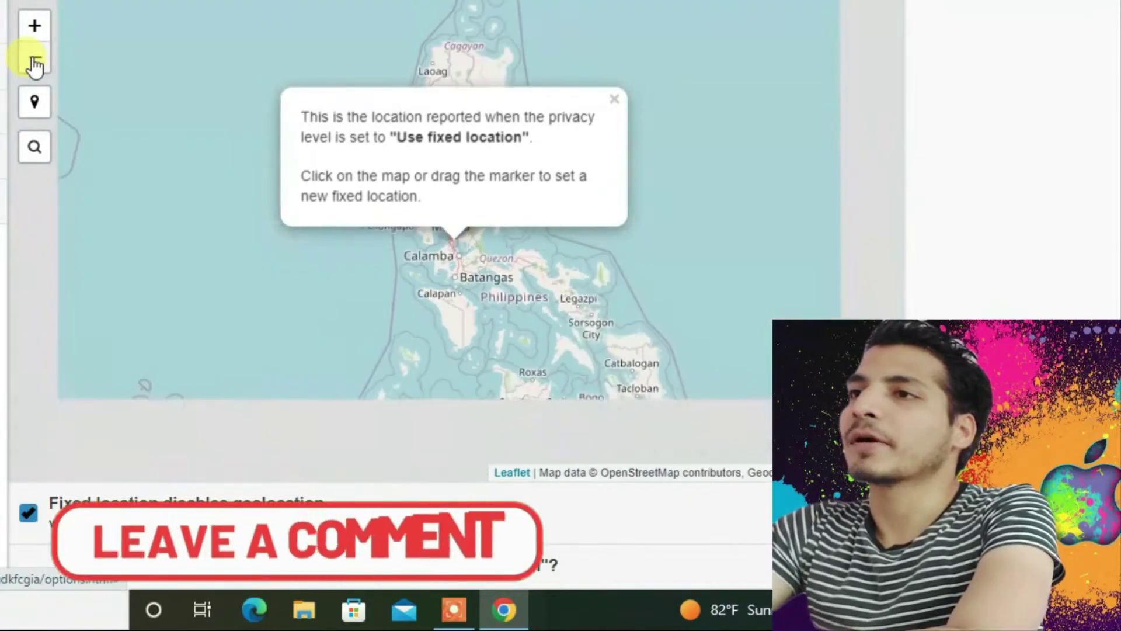
left_click(35, 62)
left_click(35, 62)
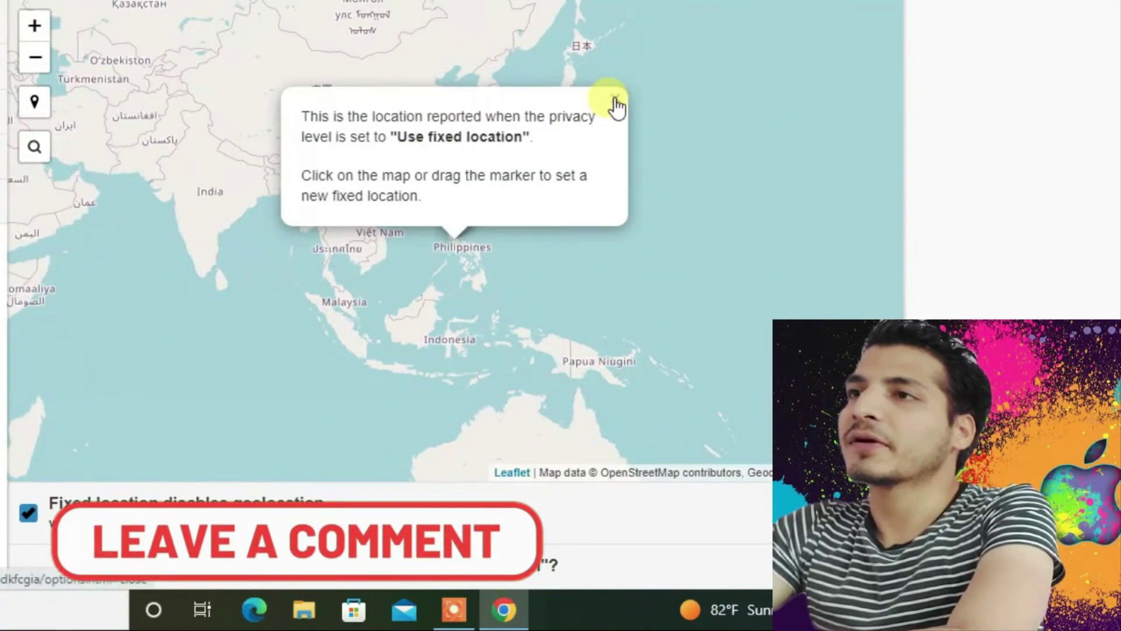
left_click(616, 100)
- Pan to Australia, zoom in, and place the fixed-location marker on Sydney
mouse_move(163, 170)
left_mouse_down()
mouse_move(310, 230)
mouse_move(516, 241)
left_mouse_up()
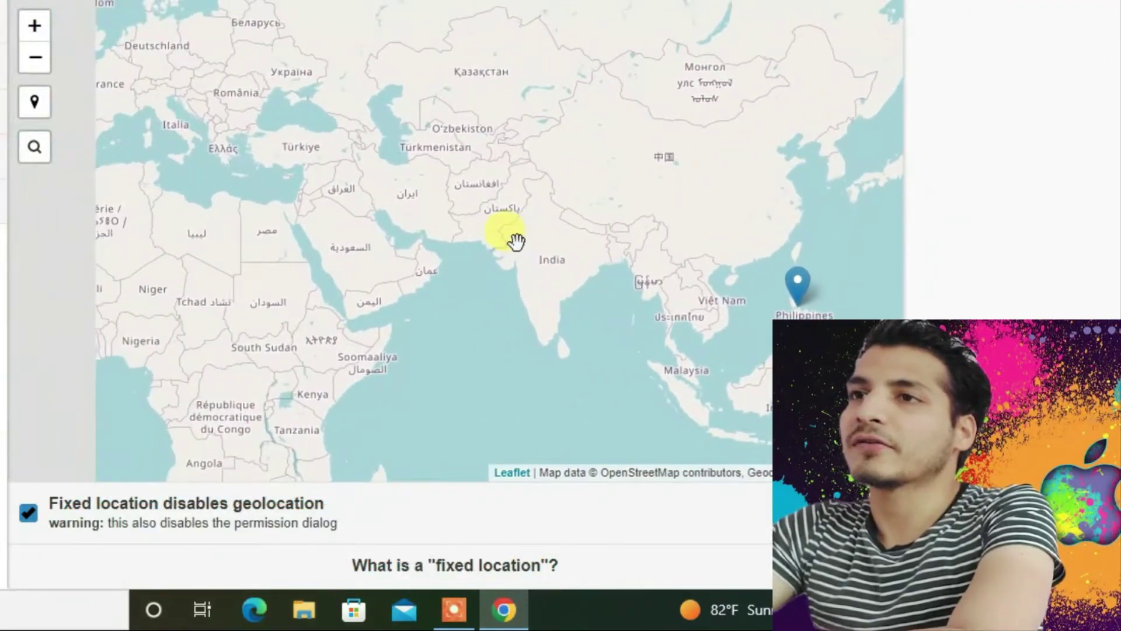
scroll(280, 245, "down", 2)
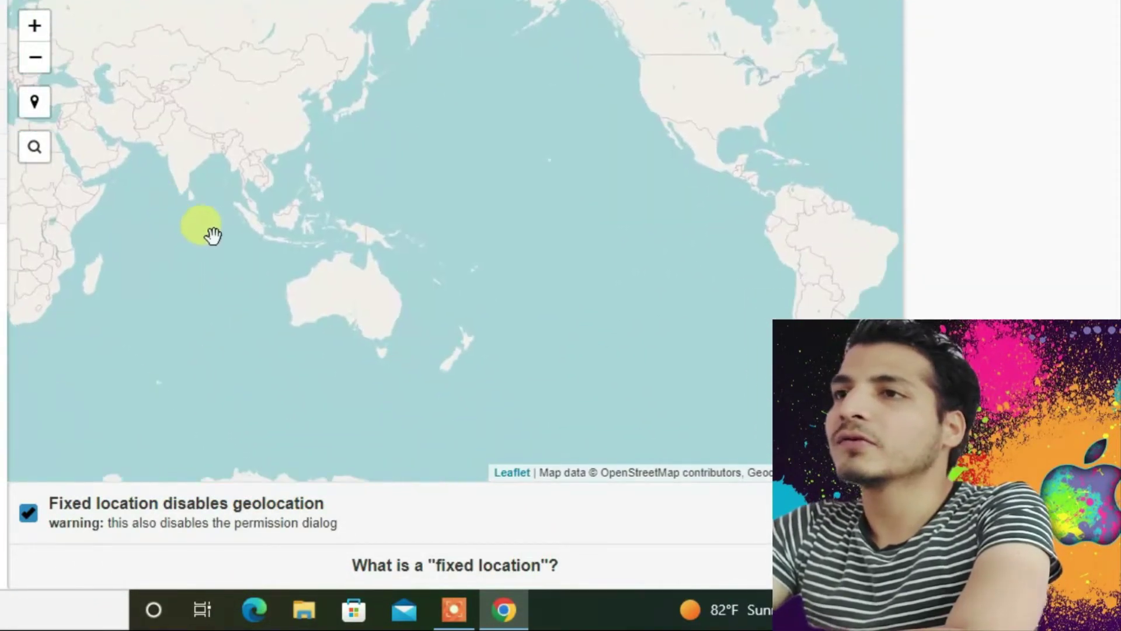
left_click(36, 29)
left_click(36, 30)
left_click_drag(181, 218, 446, 72)
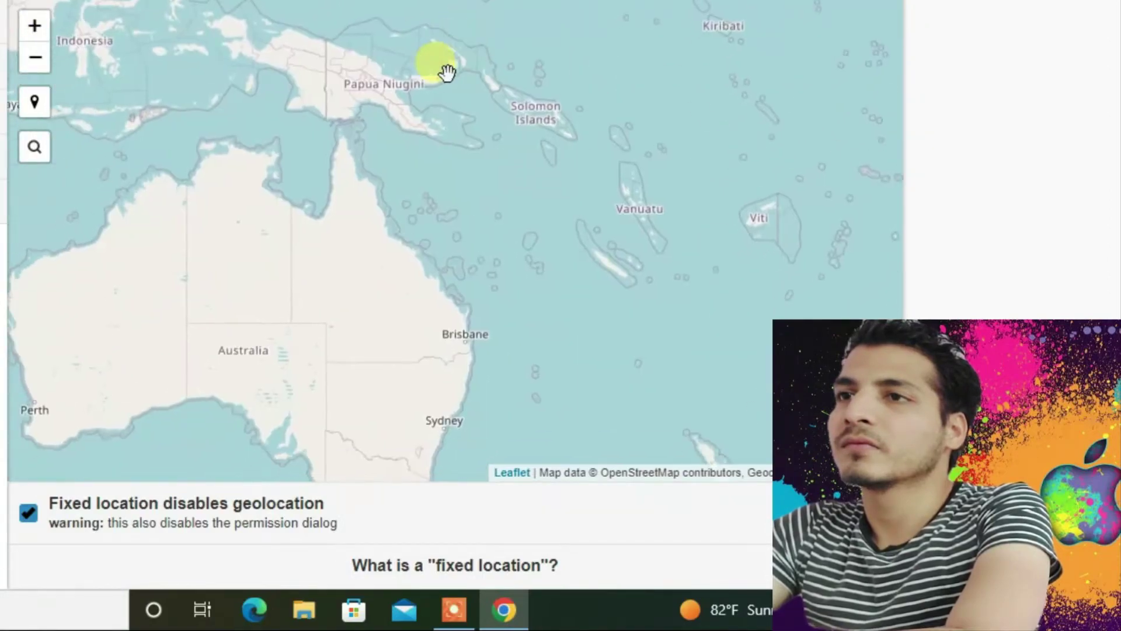
left_click_drag(247, 347, 400, 208)
left_click(494, 234)
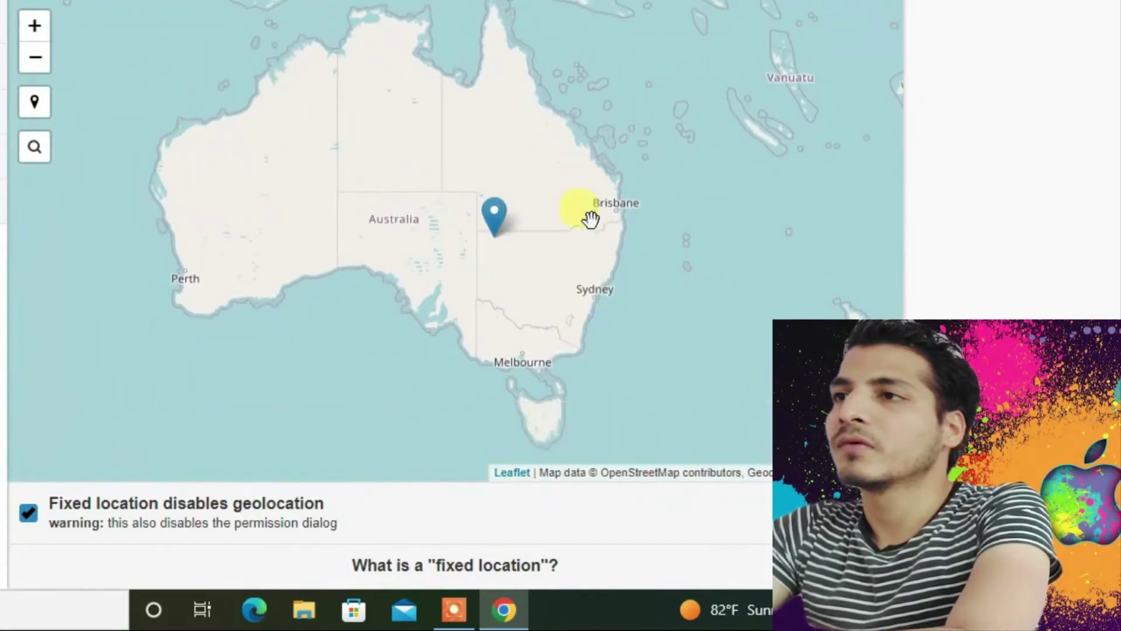
left_click(582, 292)
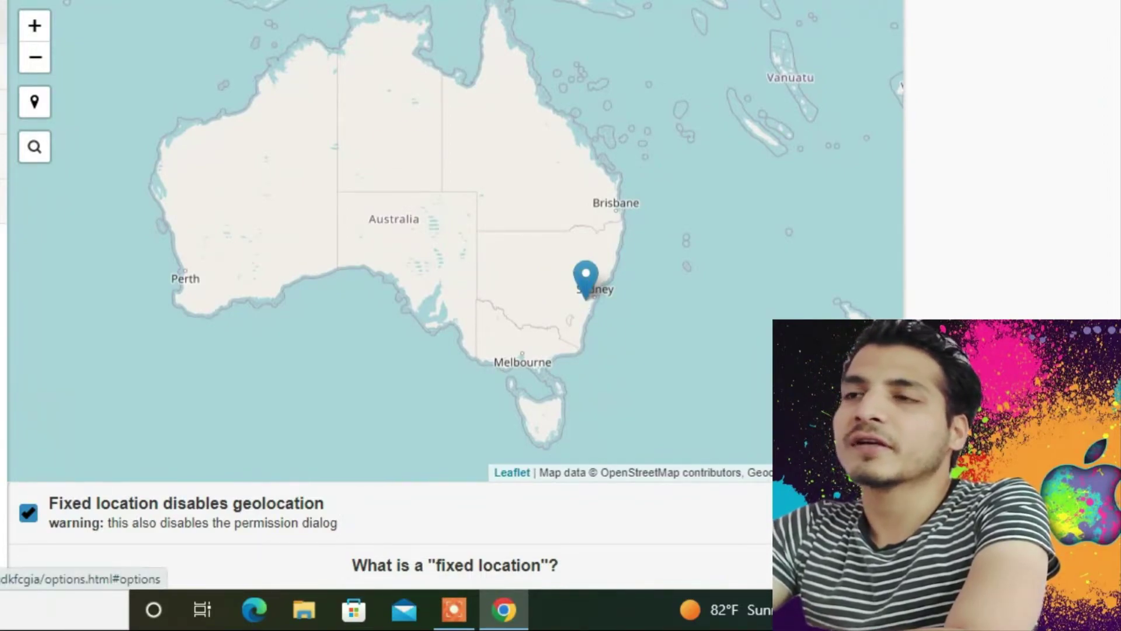
- Confirm Options still shows 'Use fixed location', then return to the Tinder tab to reload it
left_click(3, 111)
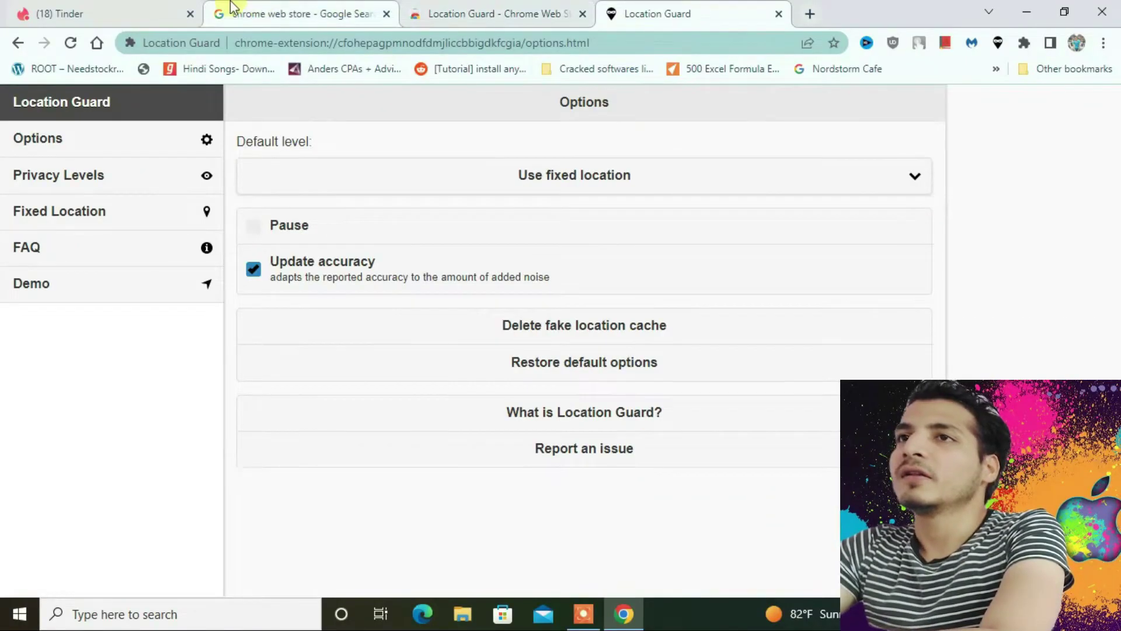
left_click(117, 9)
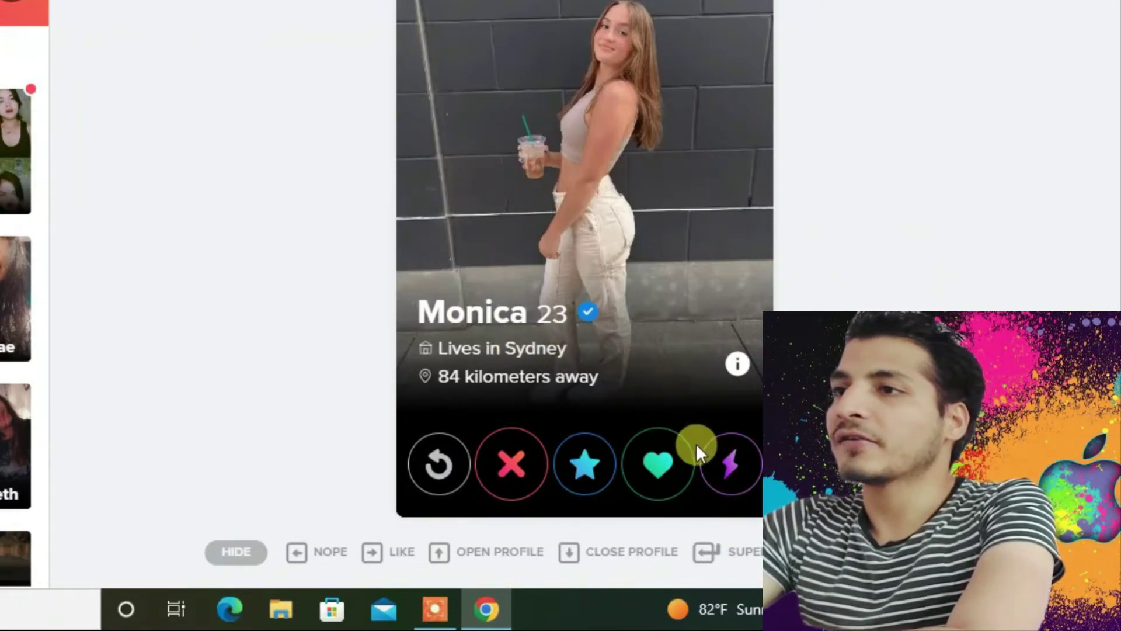
- Like both Sydney profile cards in turn with the green heart
left_click(653, 463)
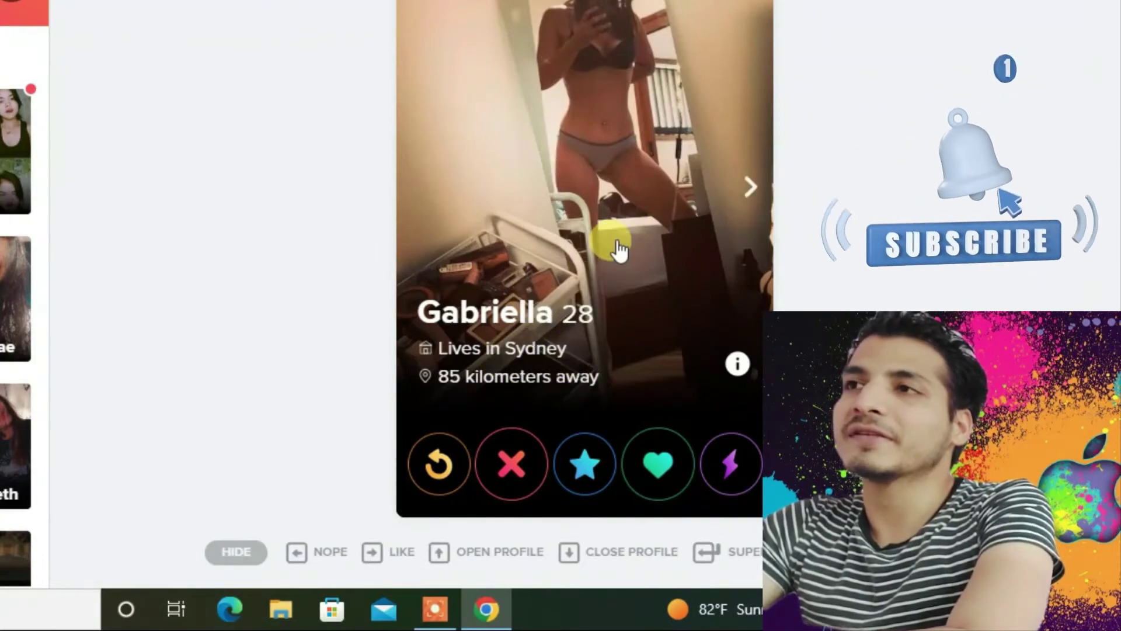
left_click(682, 463)
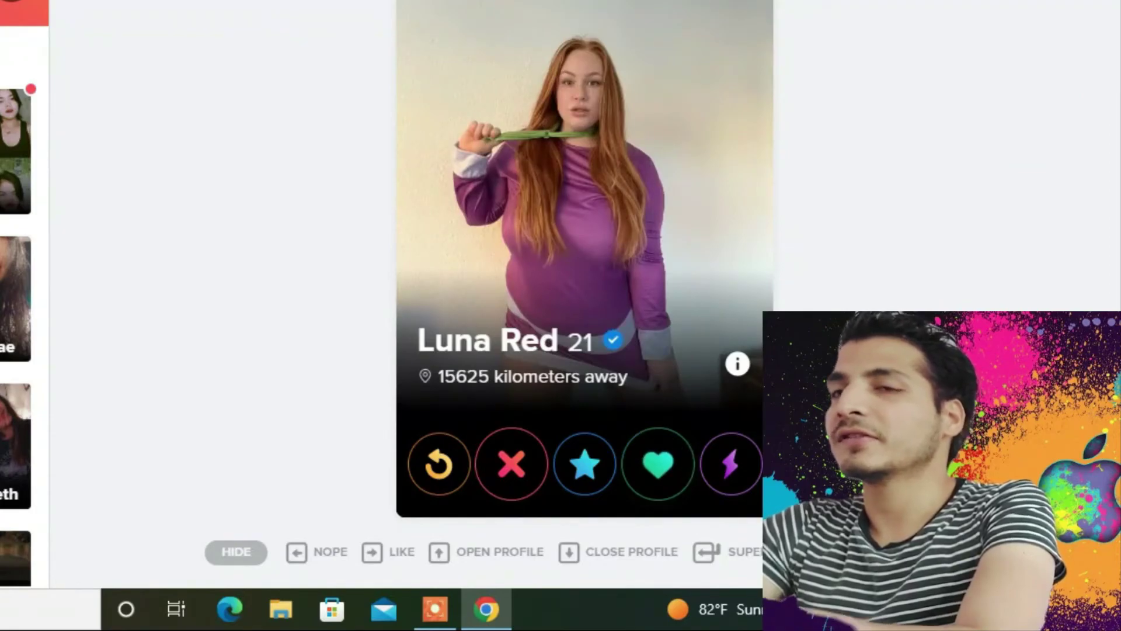